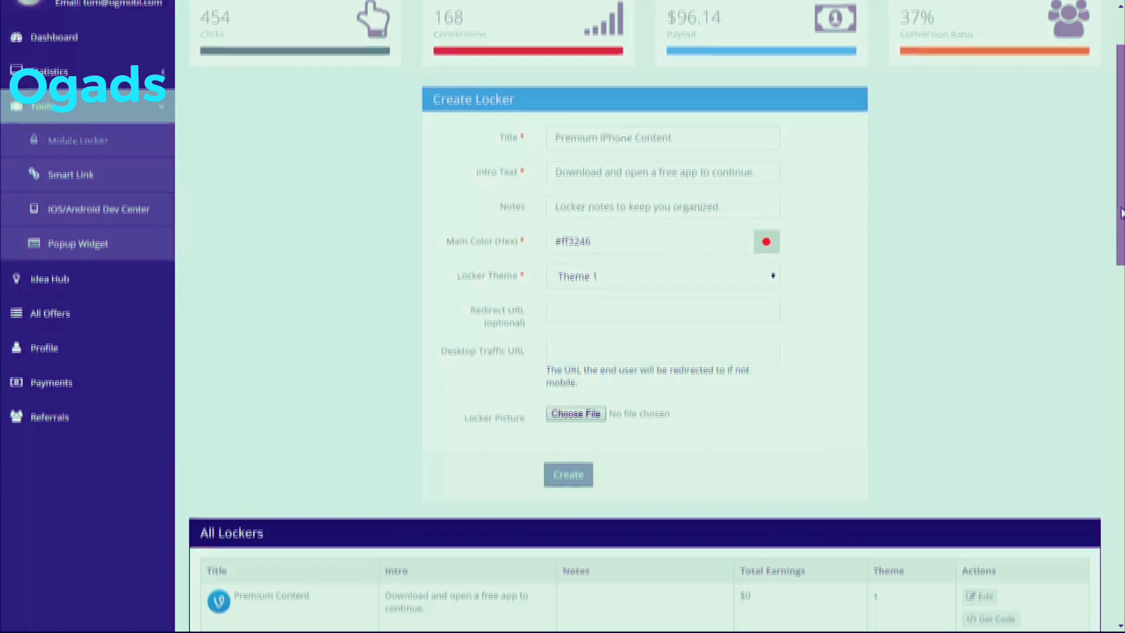
Preview the Premium Content locker and place its preview window beside the Create Locker form.
left_click_drag(1120, 211, 1120, 218)
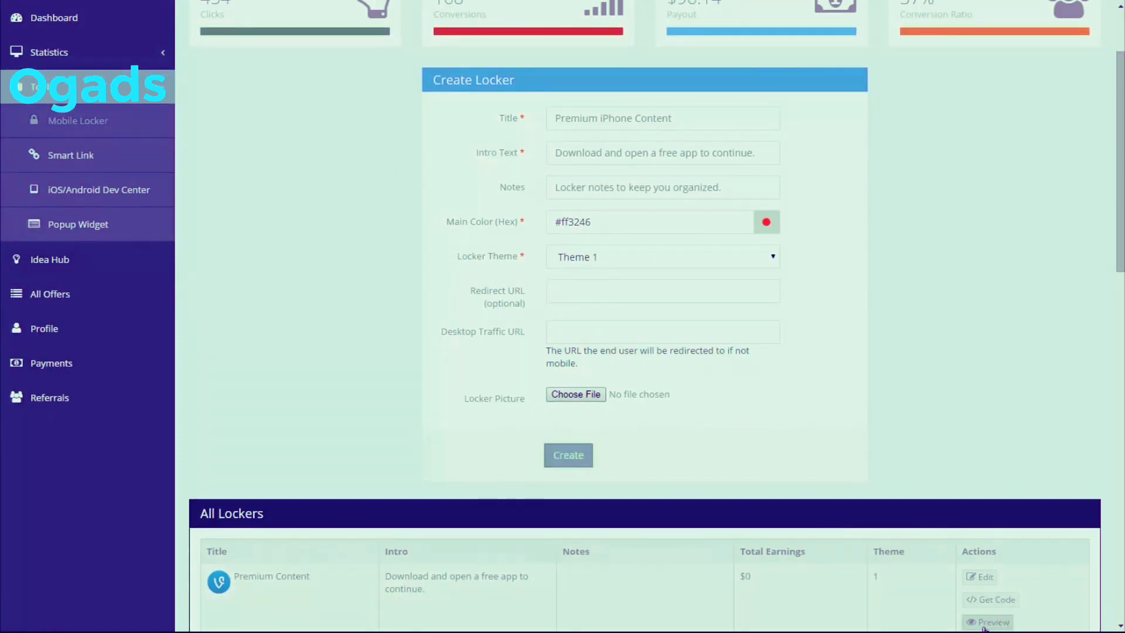
left_click(987, 622)
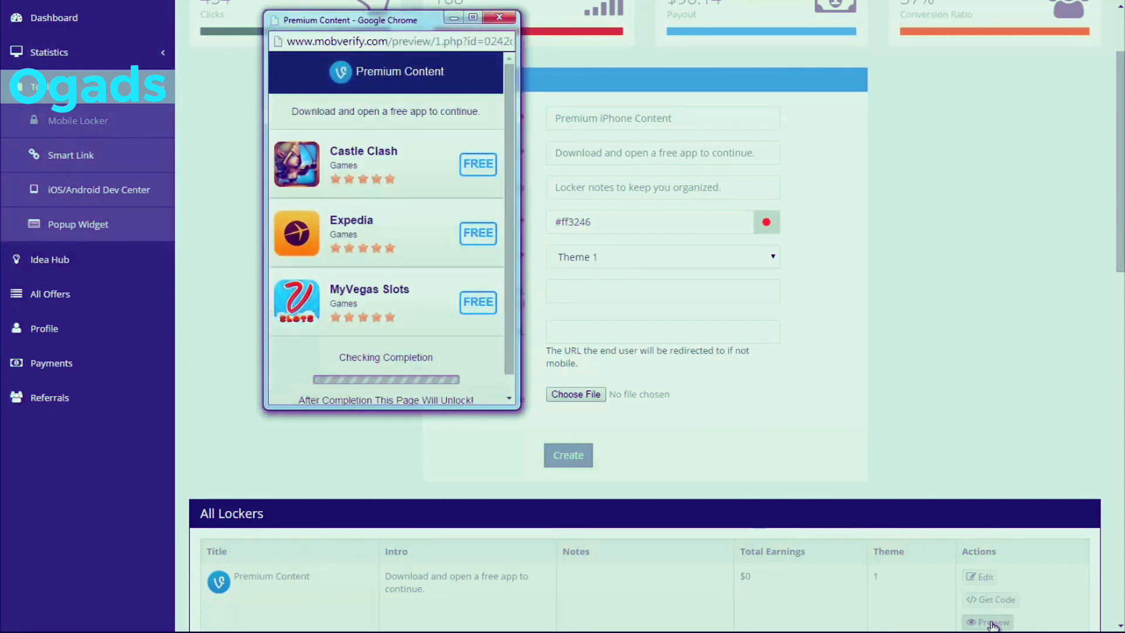
left_click_drag(376, 27, 265, 27)
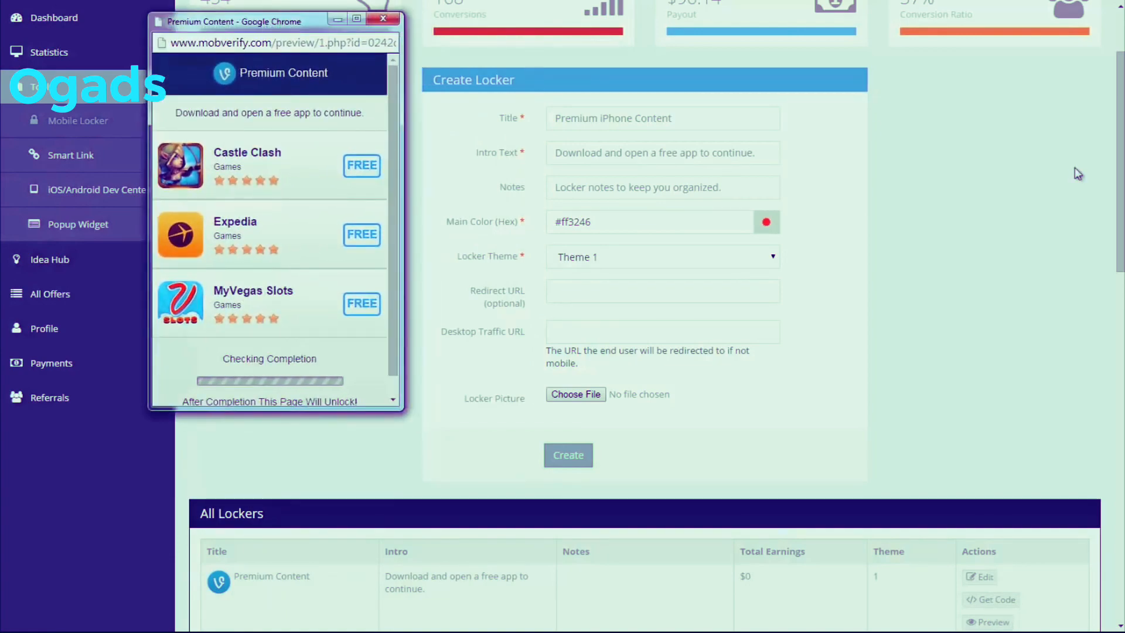
left_click_drag(1118, 184, 1118, 142)
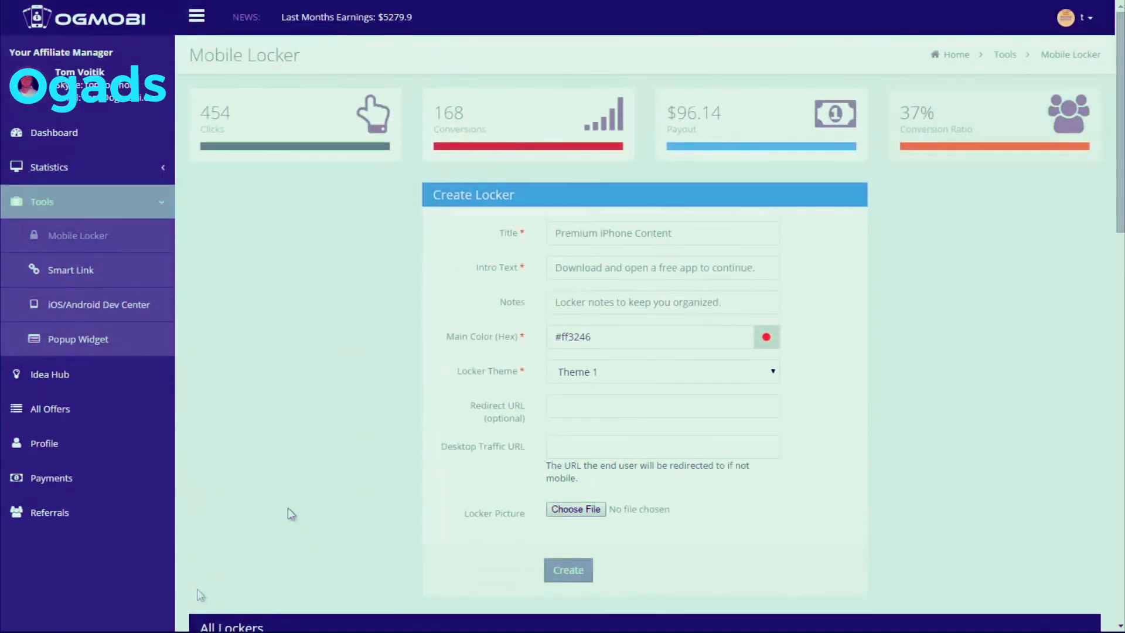
left_click(311, 587)
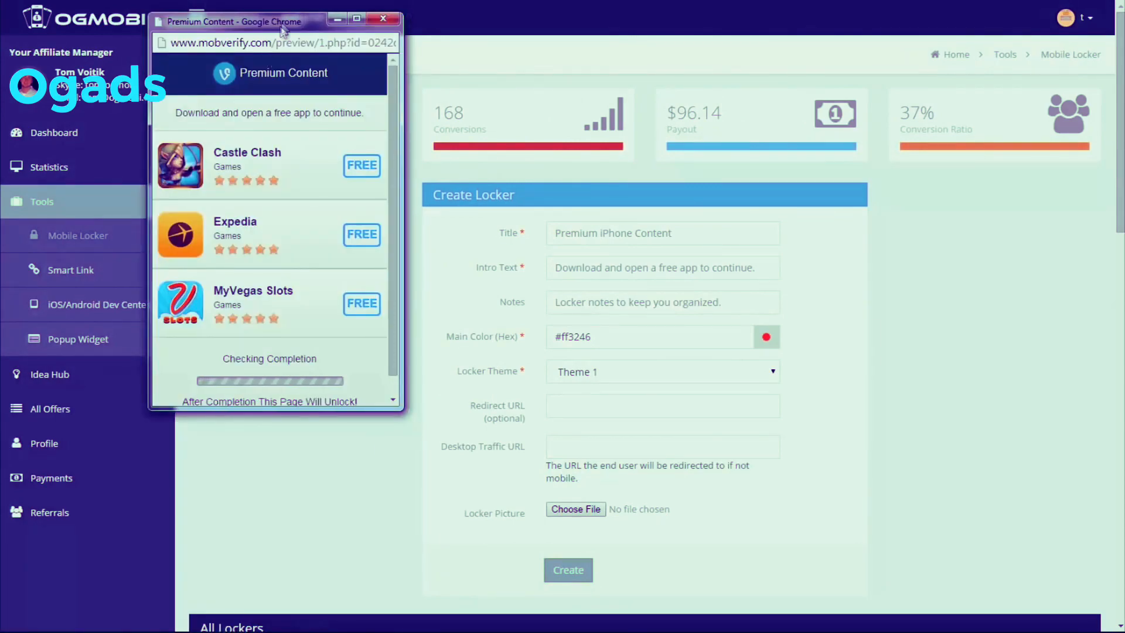
left_click_drag(284, 27, 285, 150)
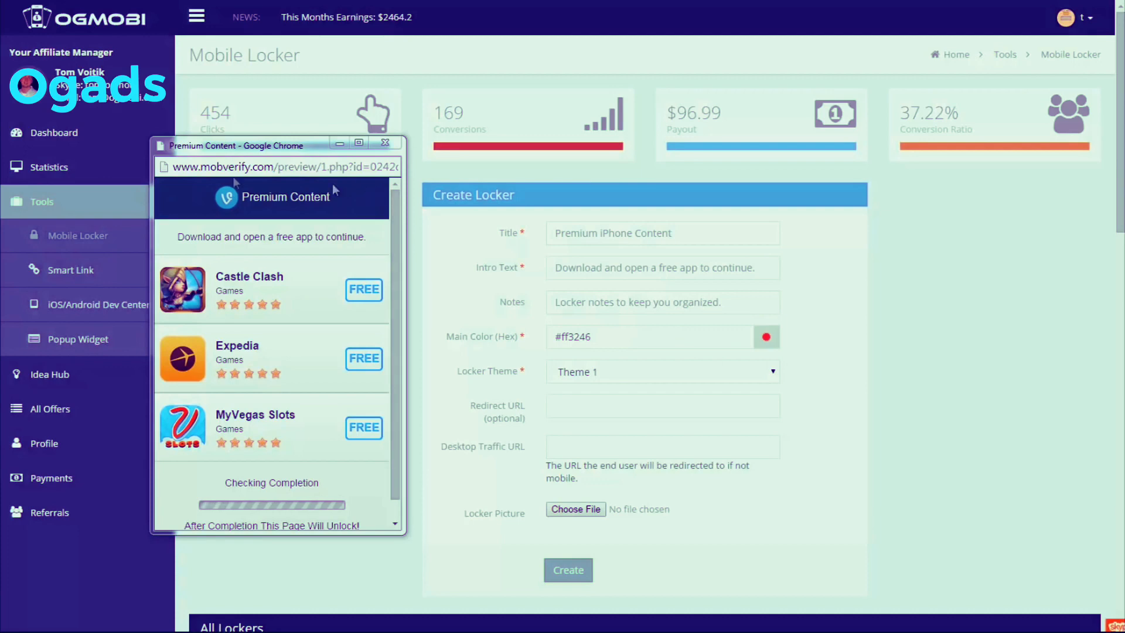
Choose #de2732 as the main color in the Create Locker form and check the available locker themes, keeping Theme 1.
left_click(674, 338)
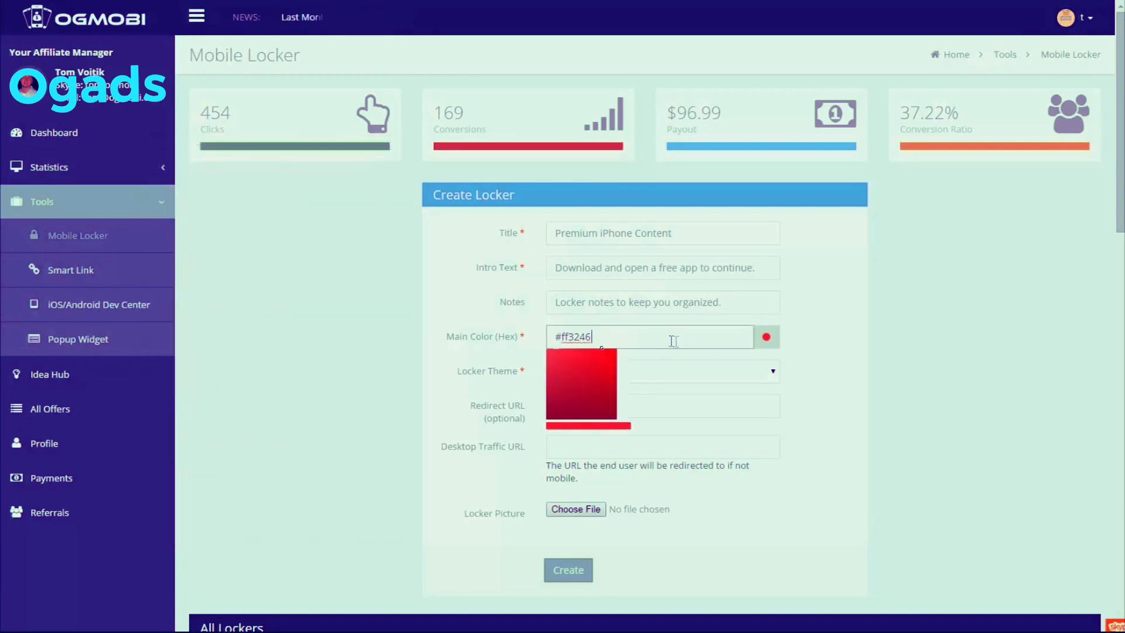
left_click_drag(624, 373, 603, 399)
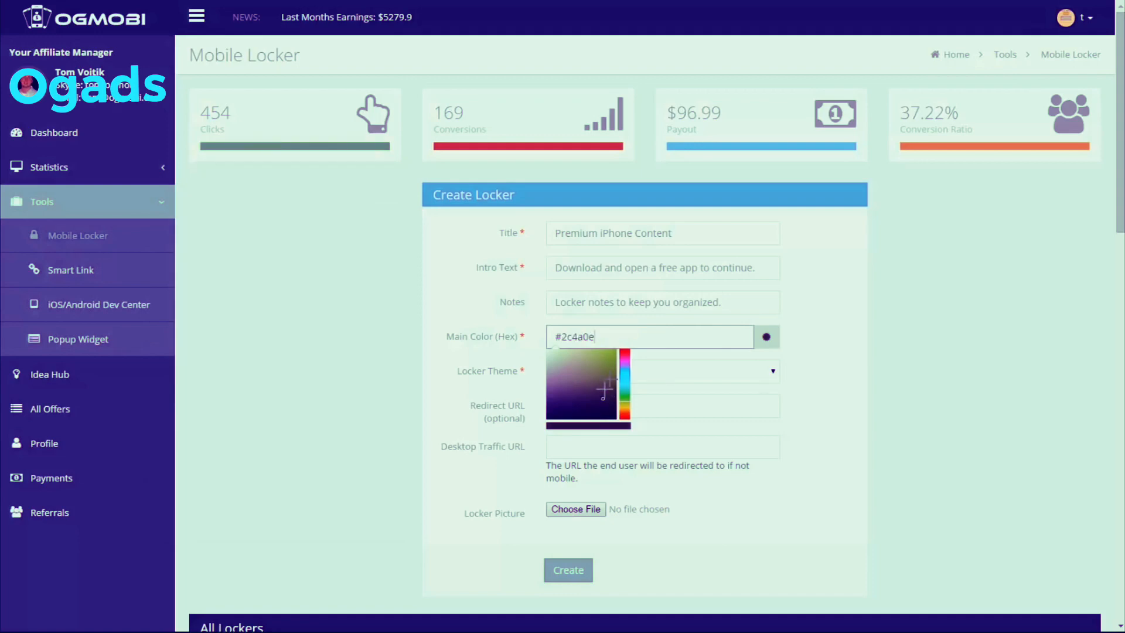
left_click(625, 352)
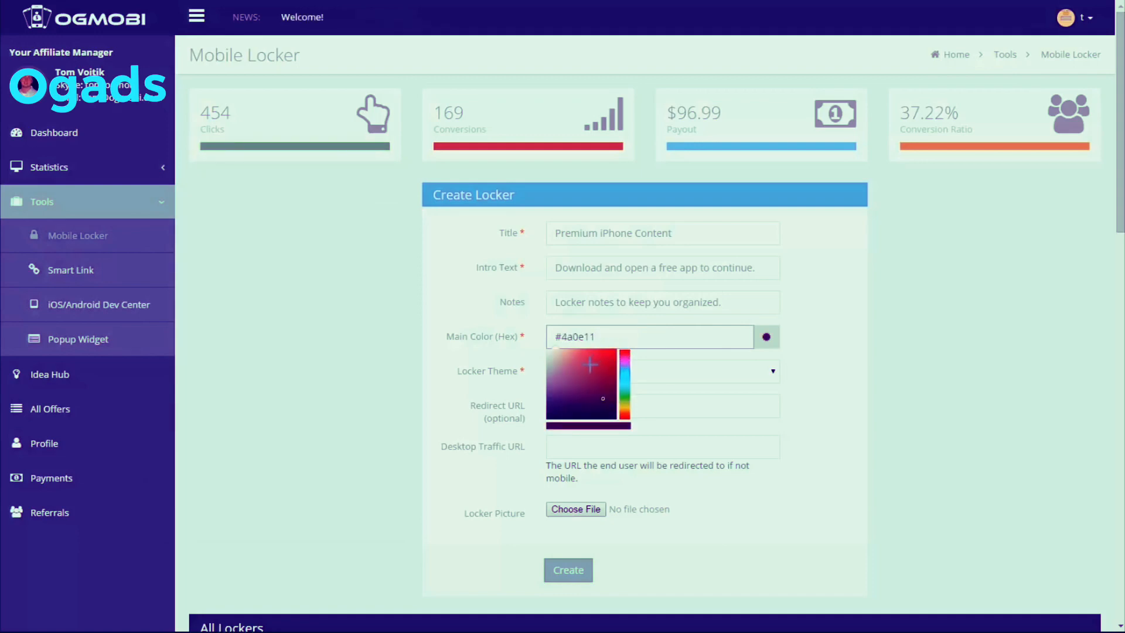
left_click_drag(597, 366, 604, 357)
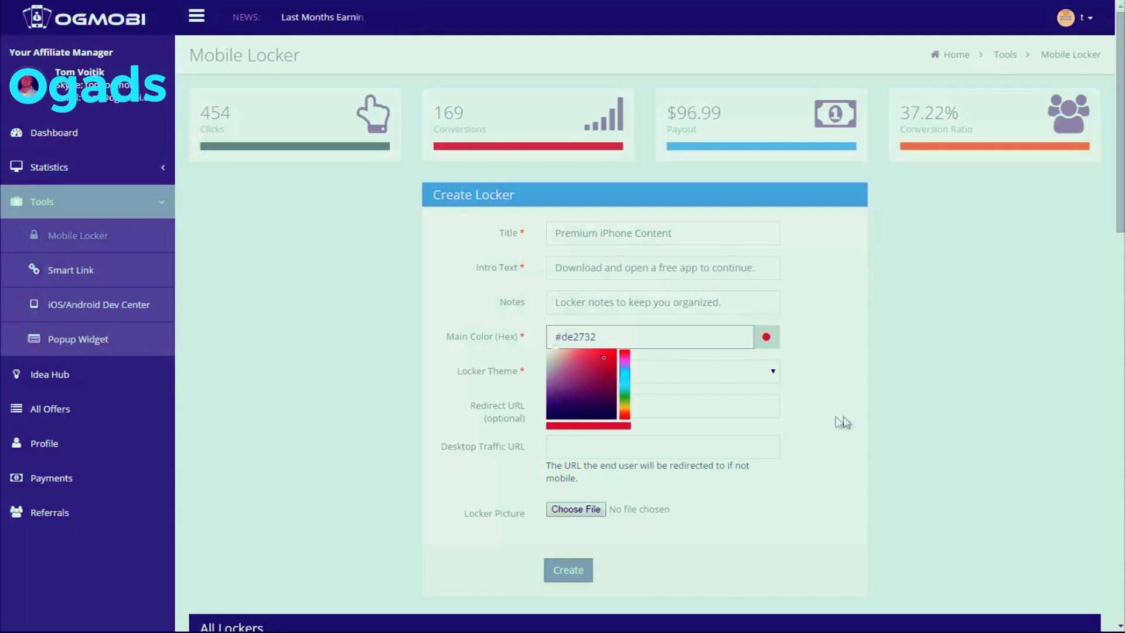
left_click(796, 382)
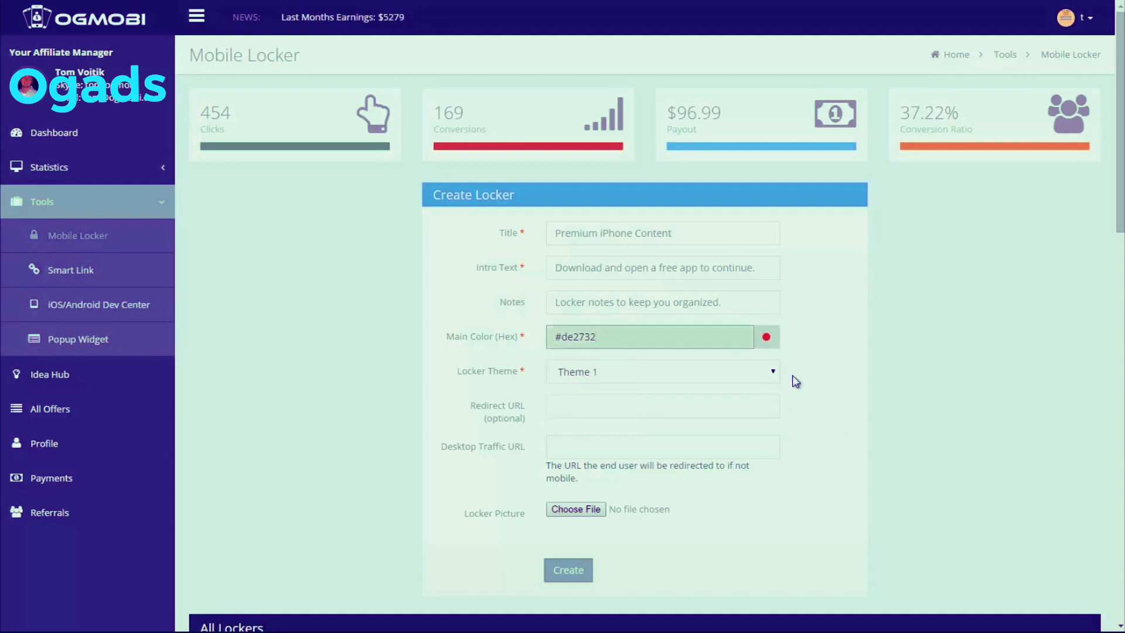
left_click(752, 377)
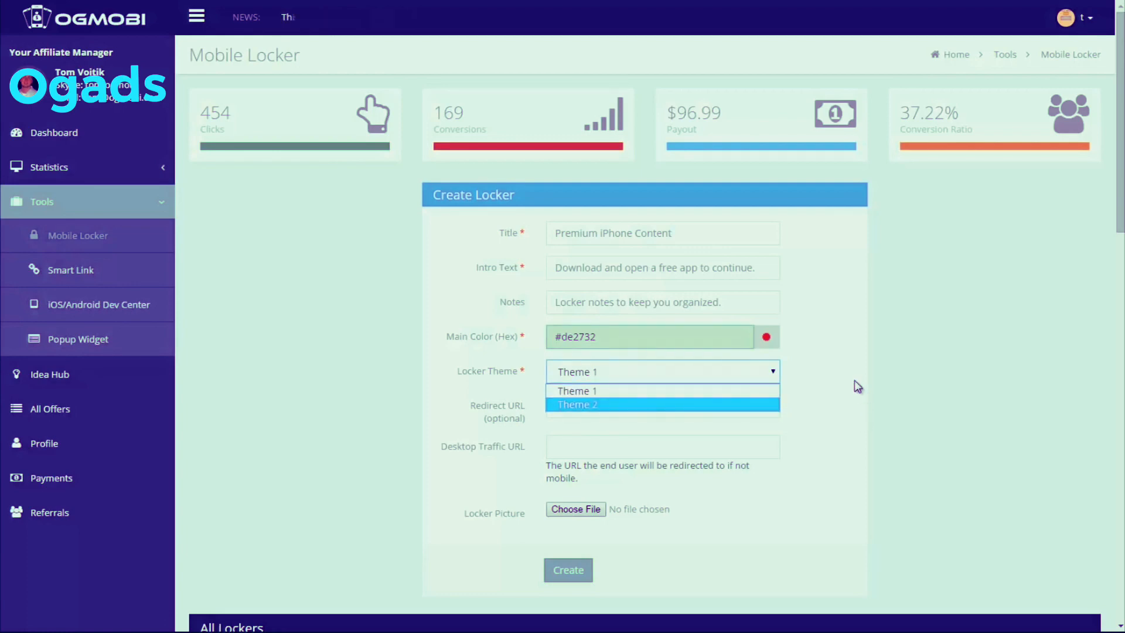
left_click(827, 284)
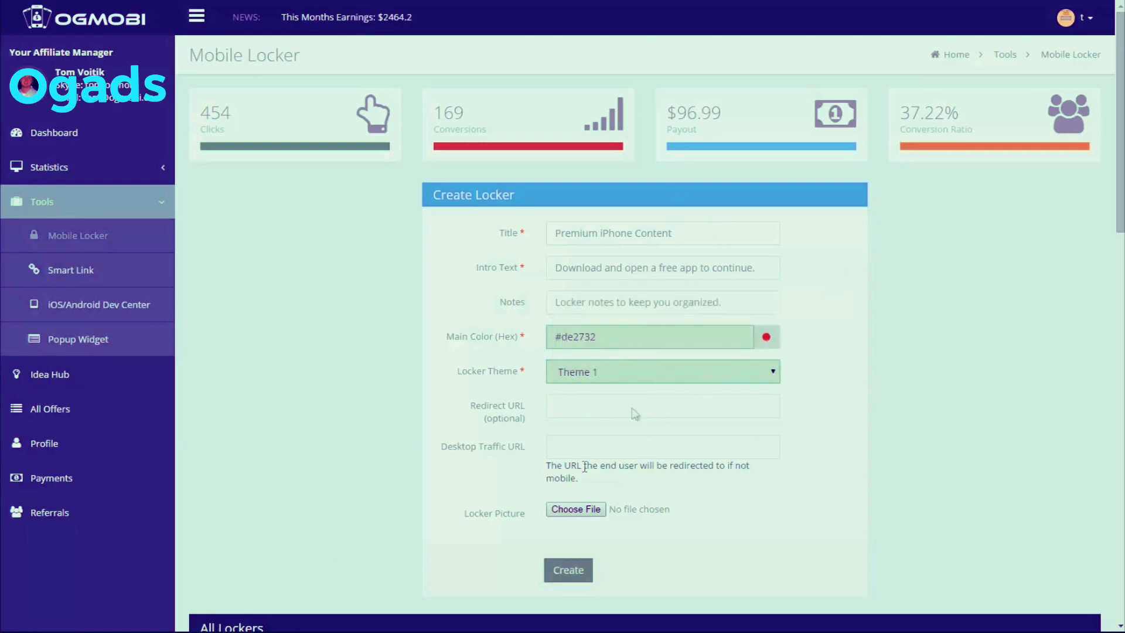
Bring back the Premium Content preview, make its window narrower and taller to view the whole locker, and close it.
mouse_move(193, 632)
left_click(308, 601)
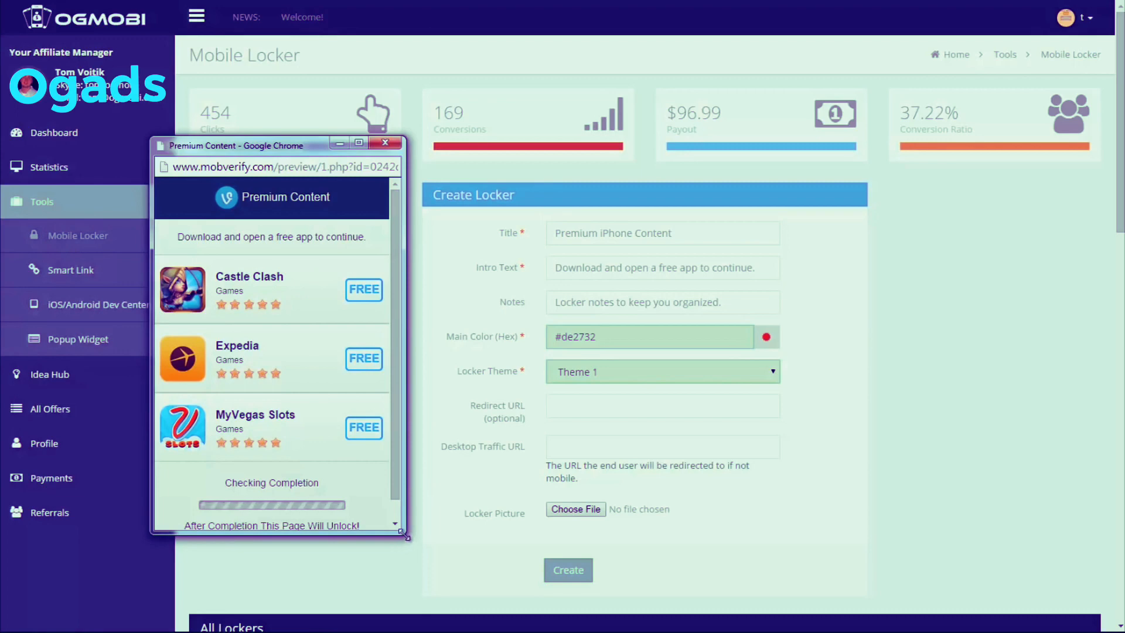
left_click_drag(405, 535, 383, 574)
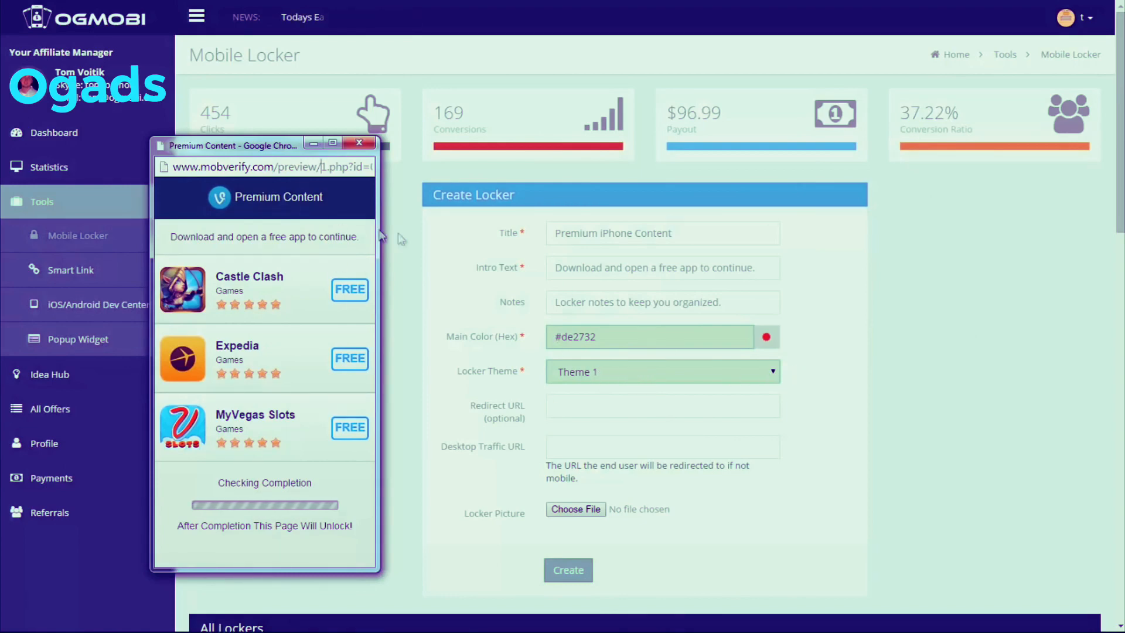
left_click(370, 145)
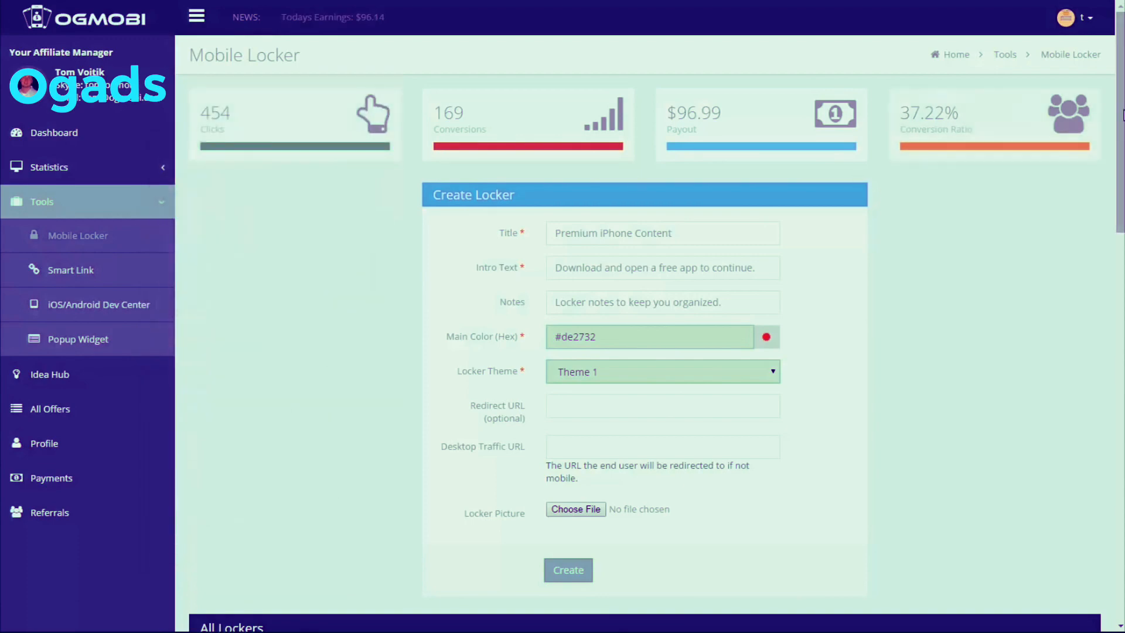
Edit the existing Premium Content locker to use Theme 2 and save the update.
left_click_drag(1123, 115, 1123, 160)
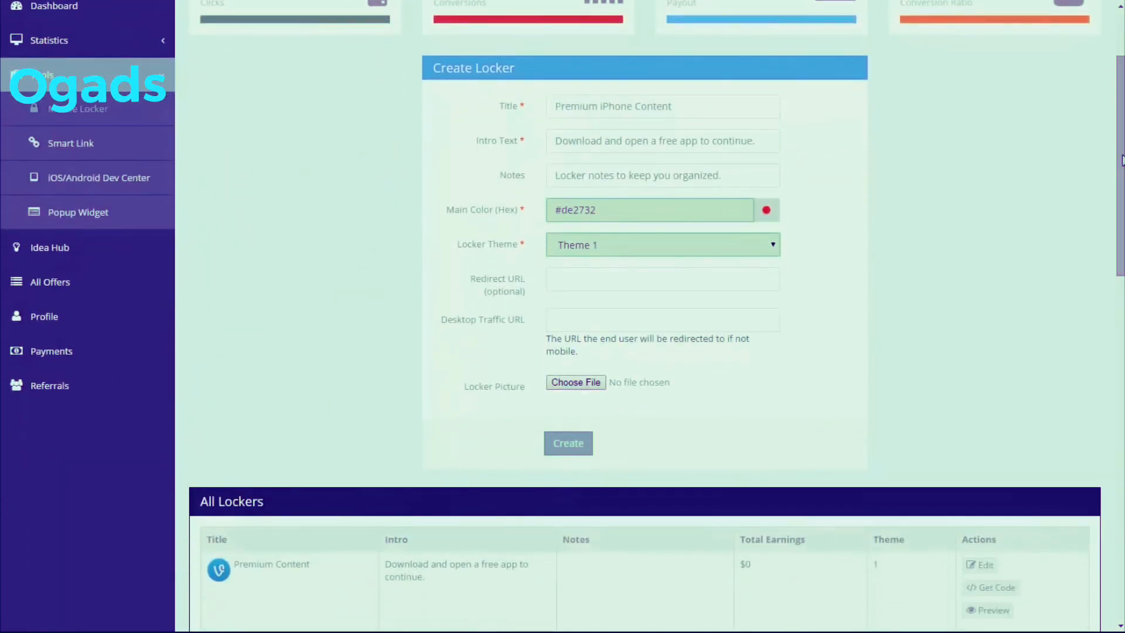
left_click(987, 567)
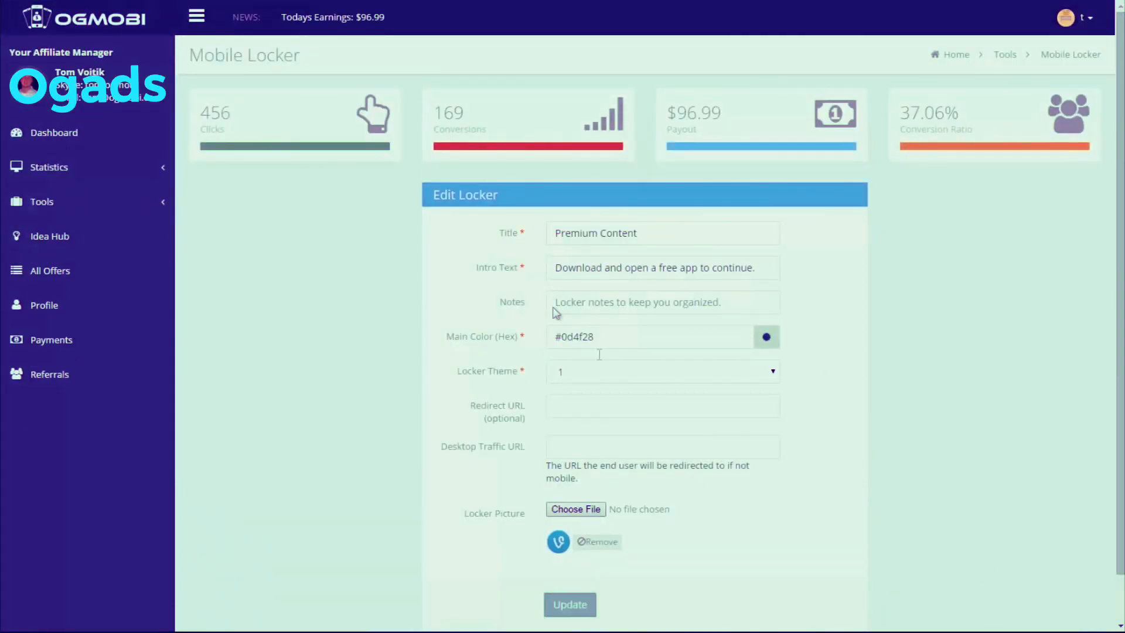
left_click(672, 375)
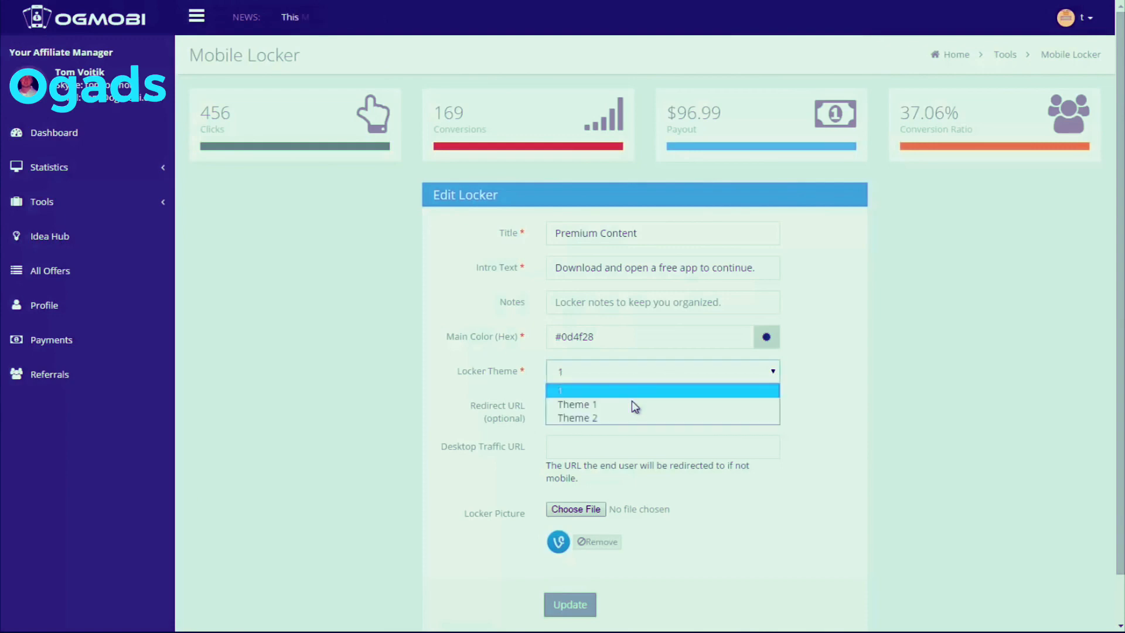
left_click(594, 418)
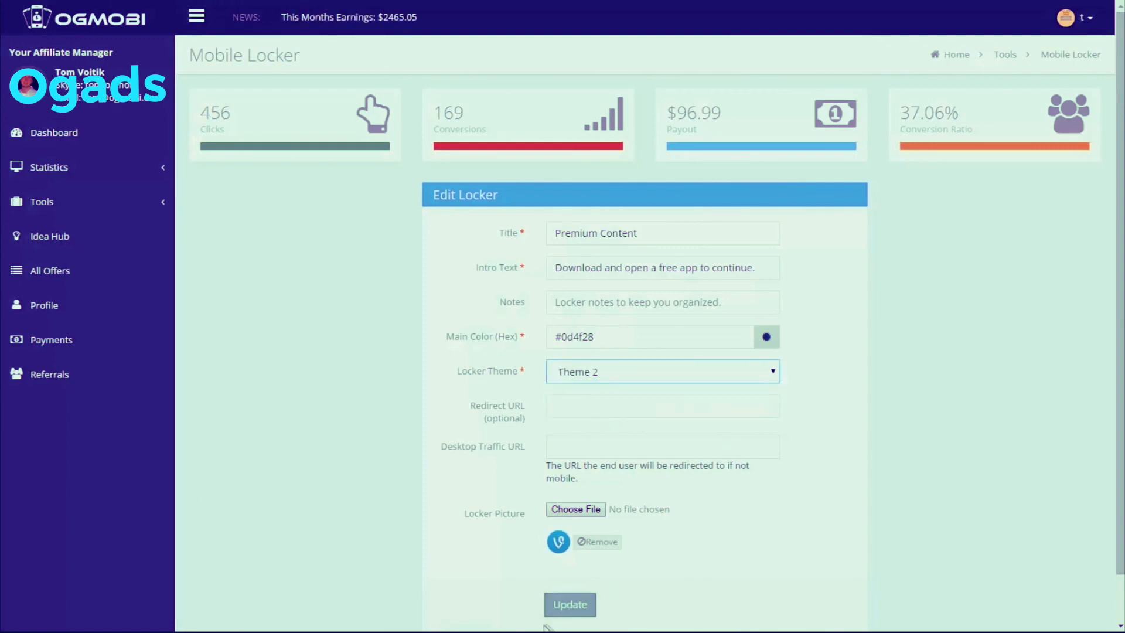
left_click(569, 605)
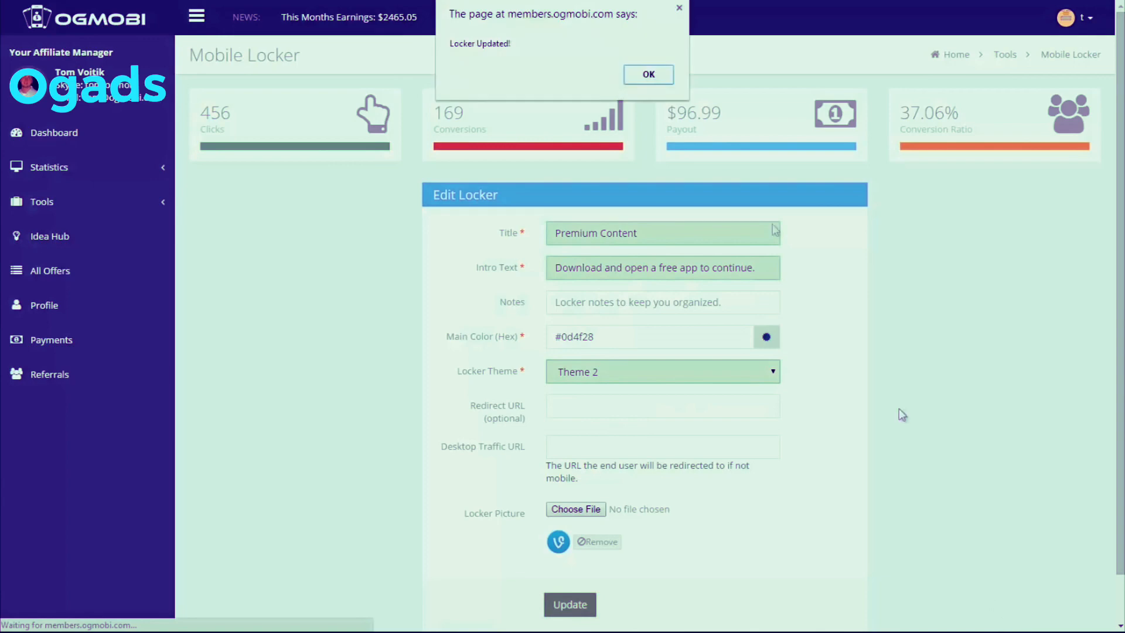
left_click(647, 75)
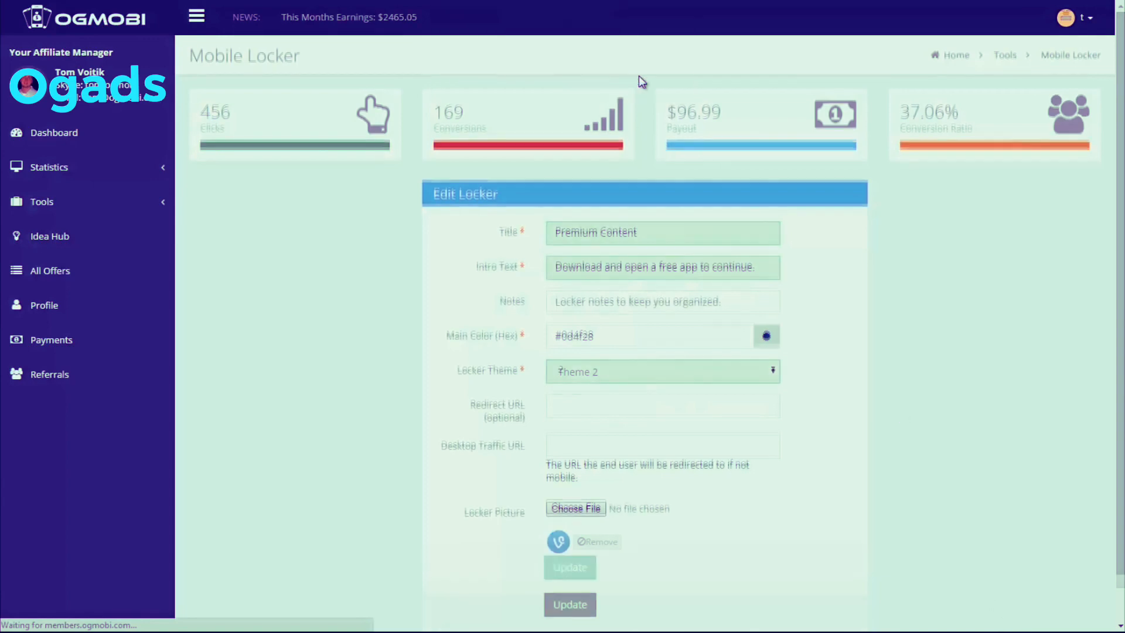
Return to the Mobile Locker page and preview the Premium Content locker with its new theme.
left_click(72, 204)
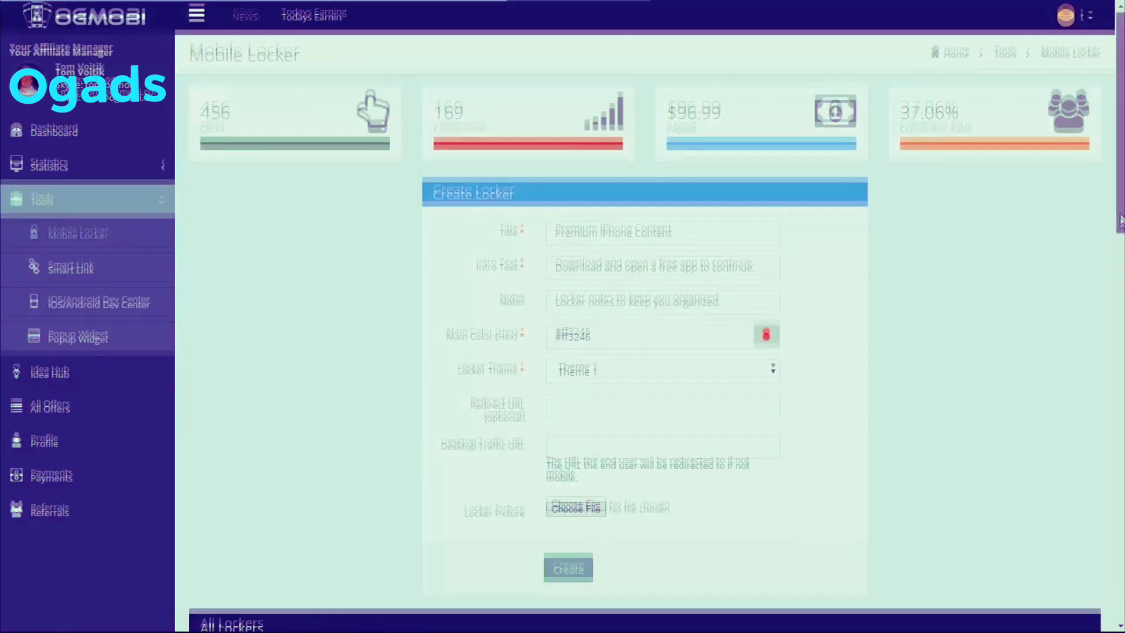
left_click_drag(1121, 201, 1121, 252)
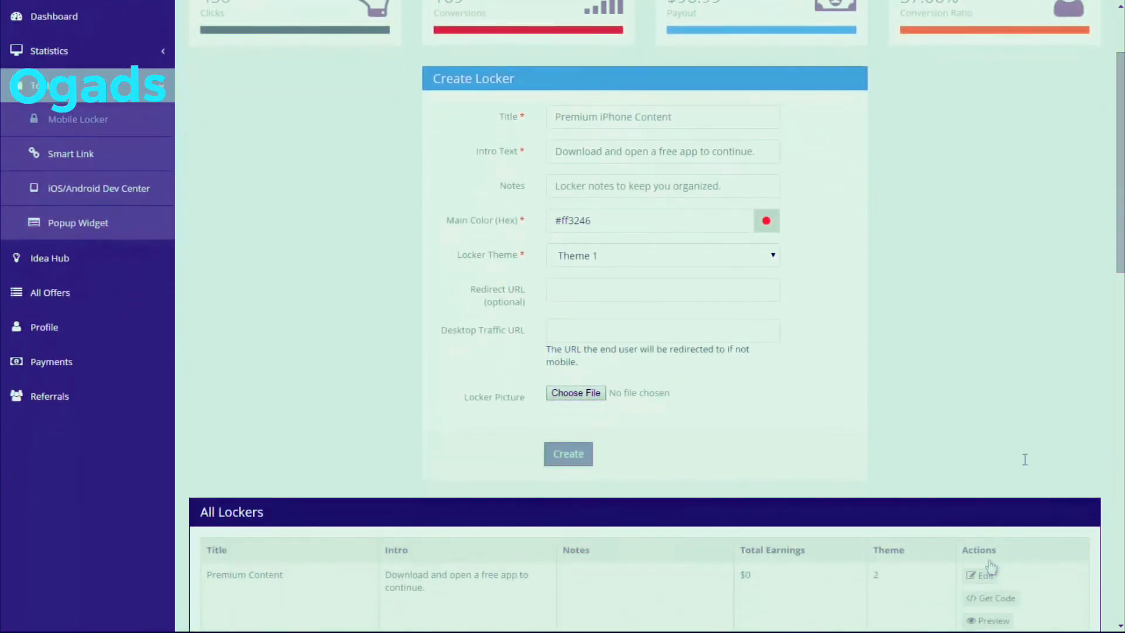
left_click(996, 621)
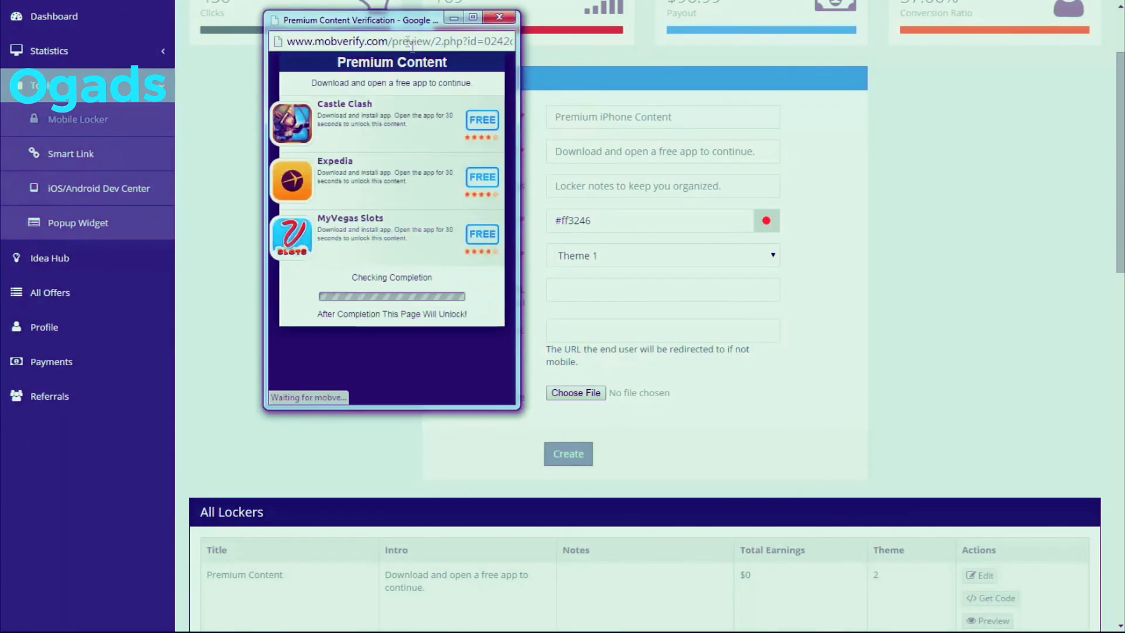
left_click_drag(353, 13, 298, 63)
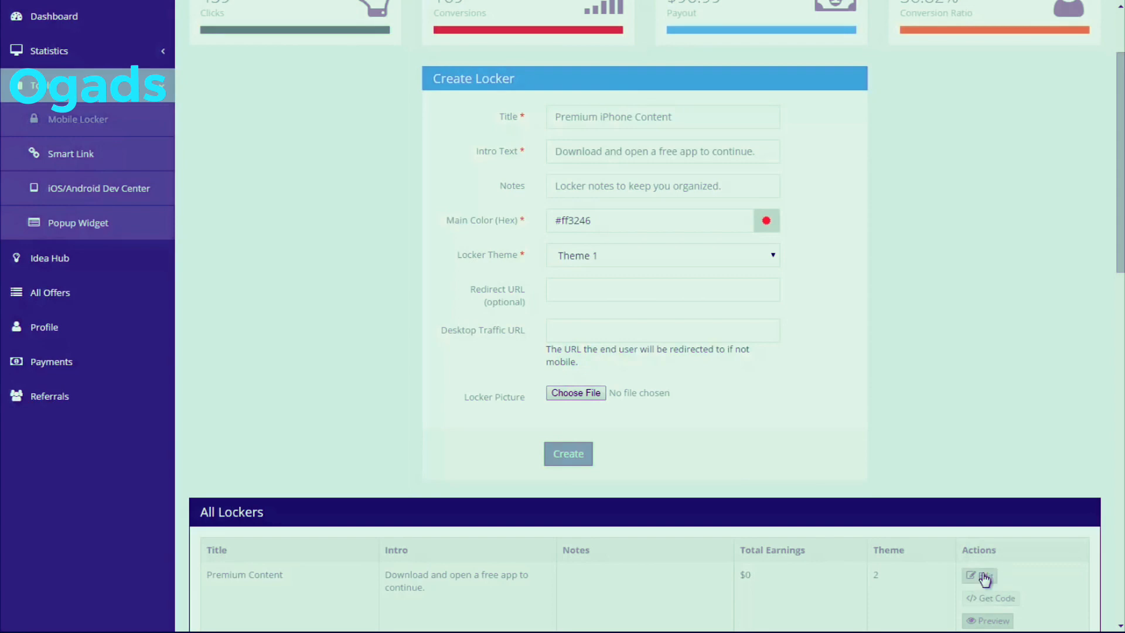
Add the deer.png image as the Premium Content locker's picture and save the update.
left_click(984, 578)
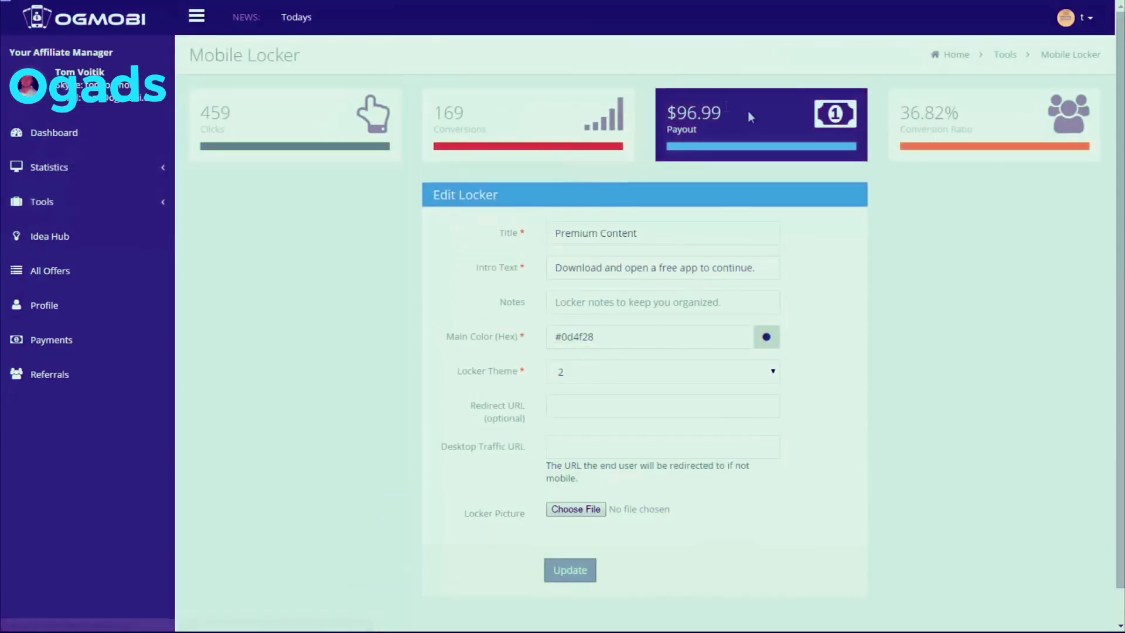
left_click(586, 509)
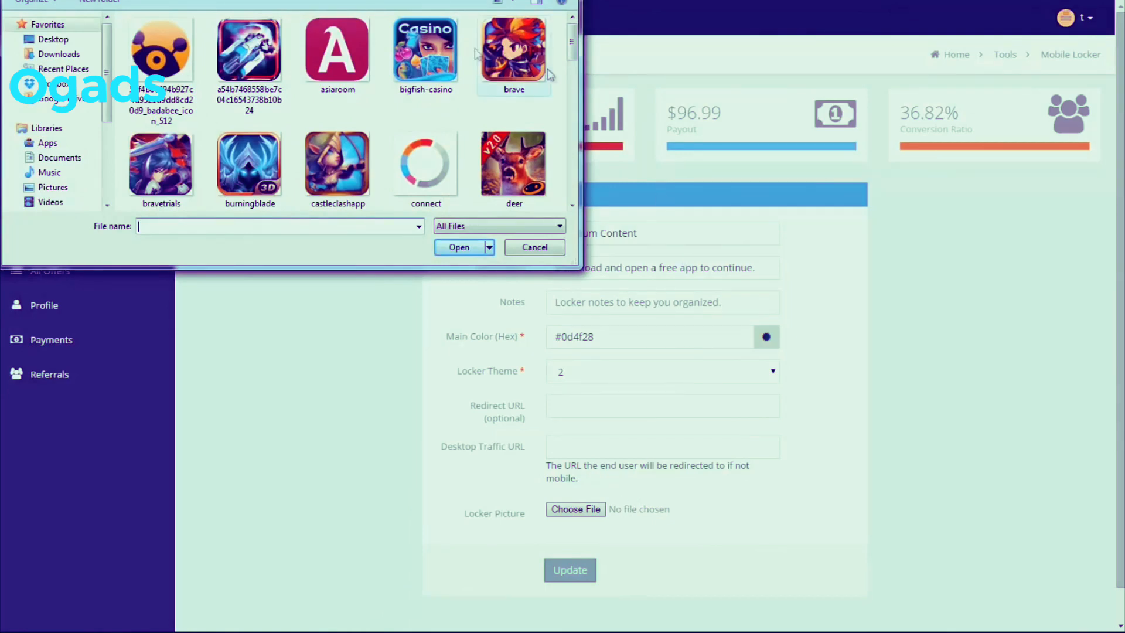
double_click(513, 165)
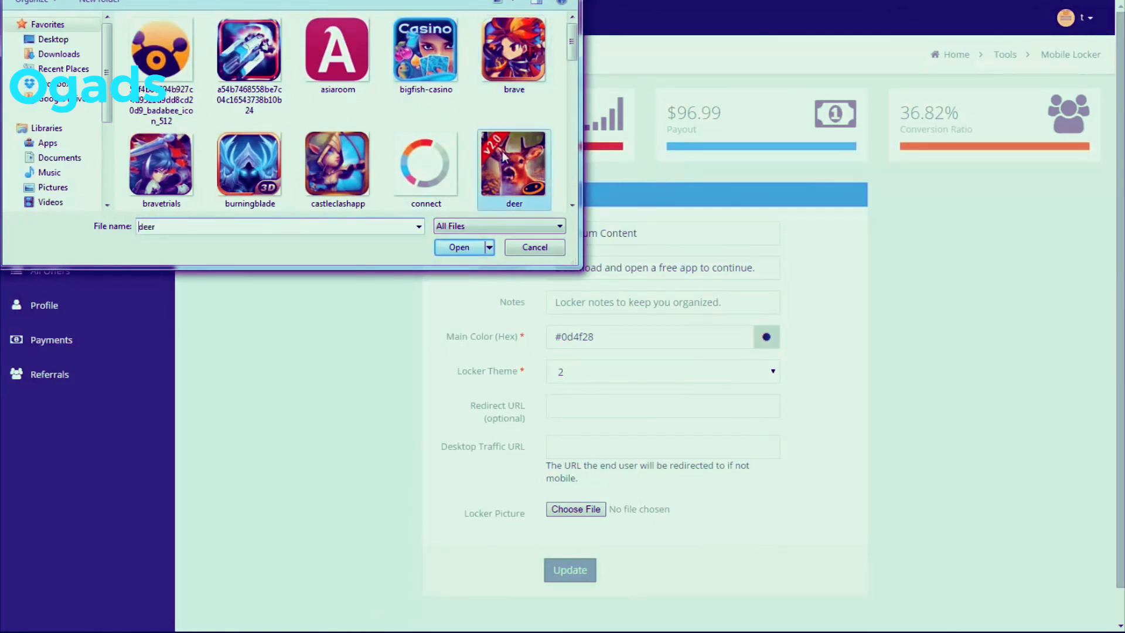
left_click(572, 571)
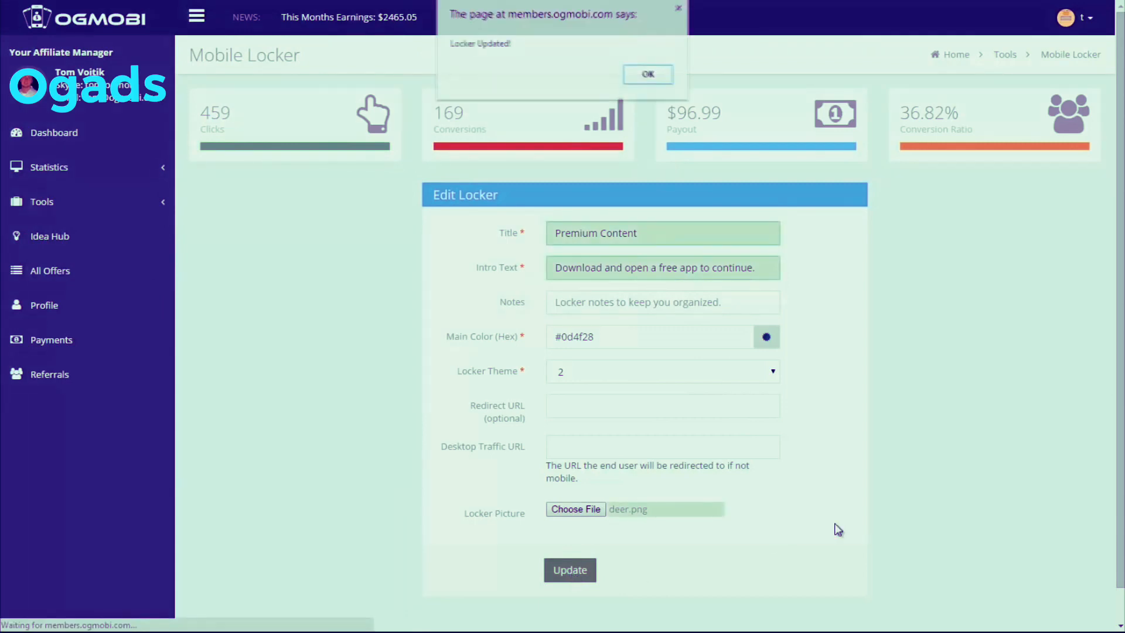
left_click(651, 77)
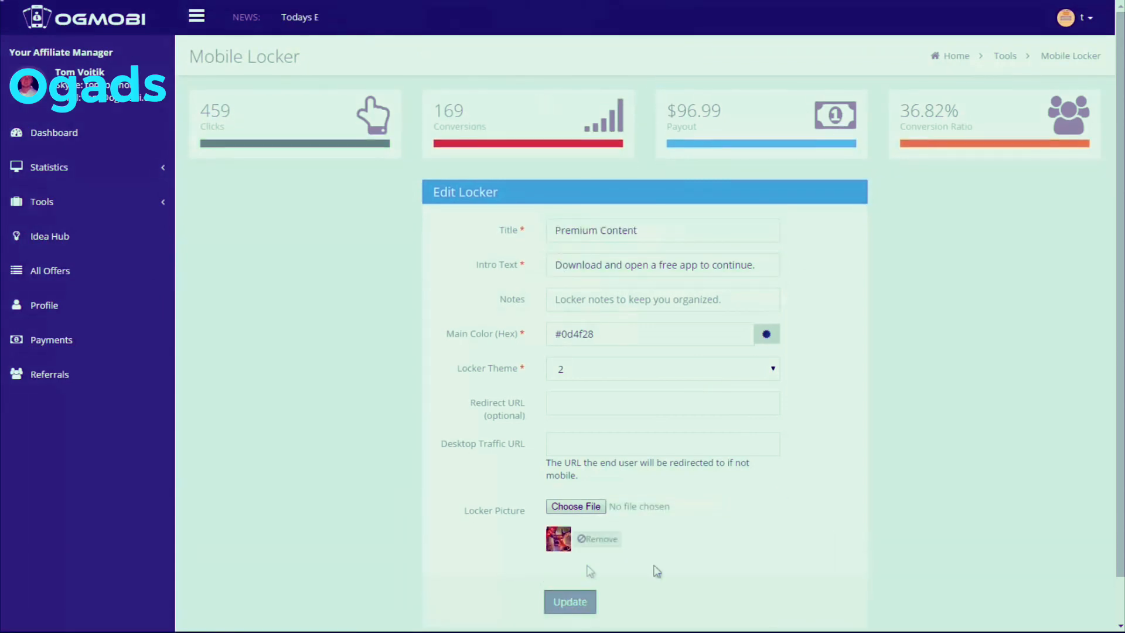
Go back to the Mobile Locker page and preview the Premium Content locker with its new picture.
left_click(134, 200)
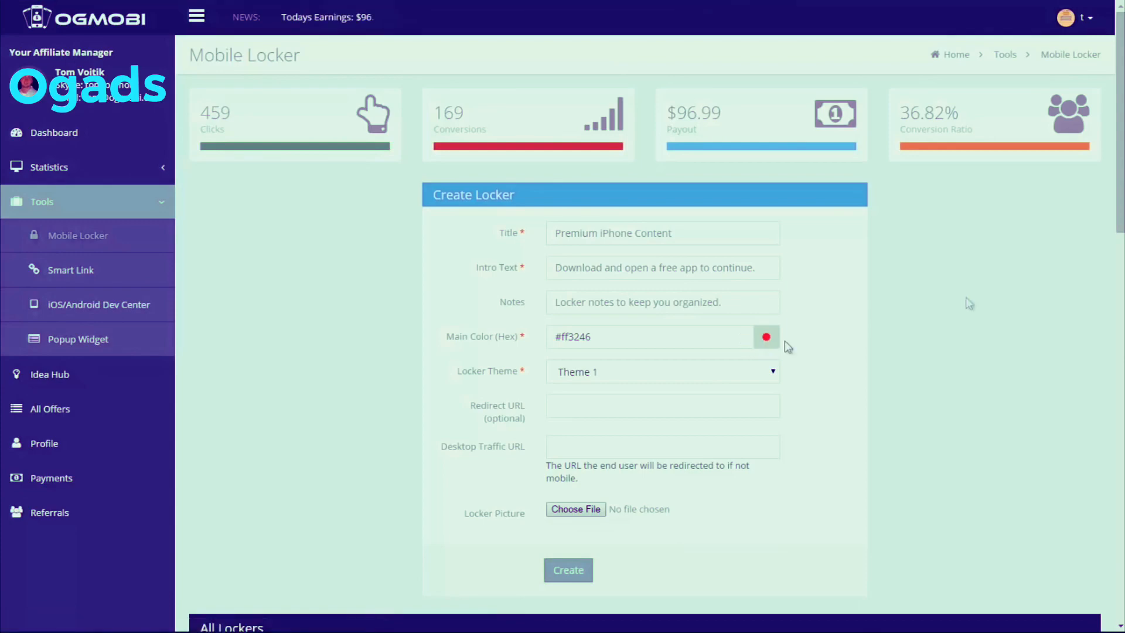
left_click_drag(1118, 207, 1116, 258)
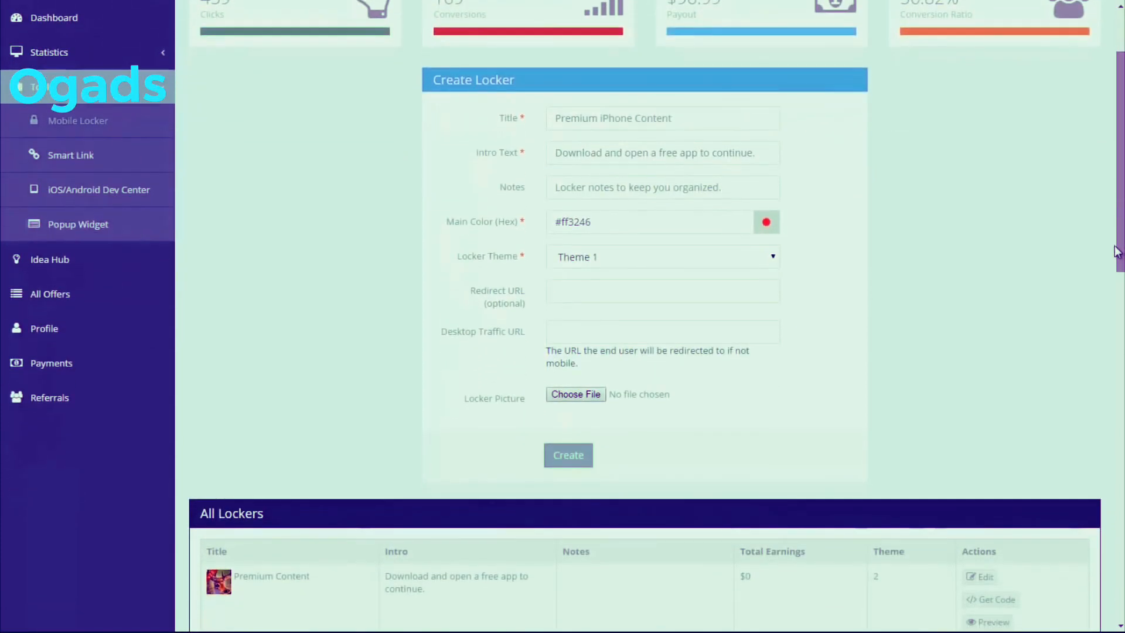
left_click(999, 624)
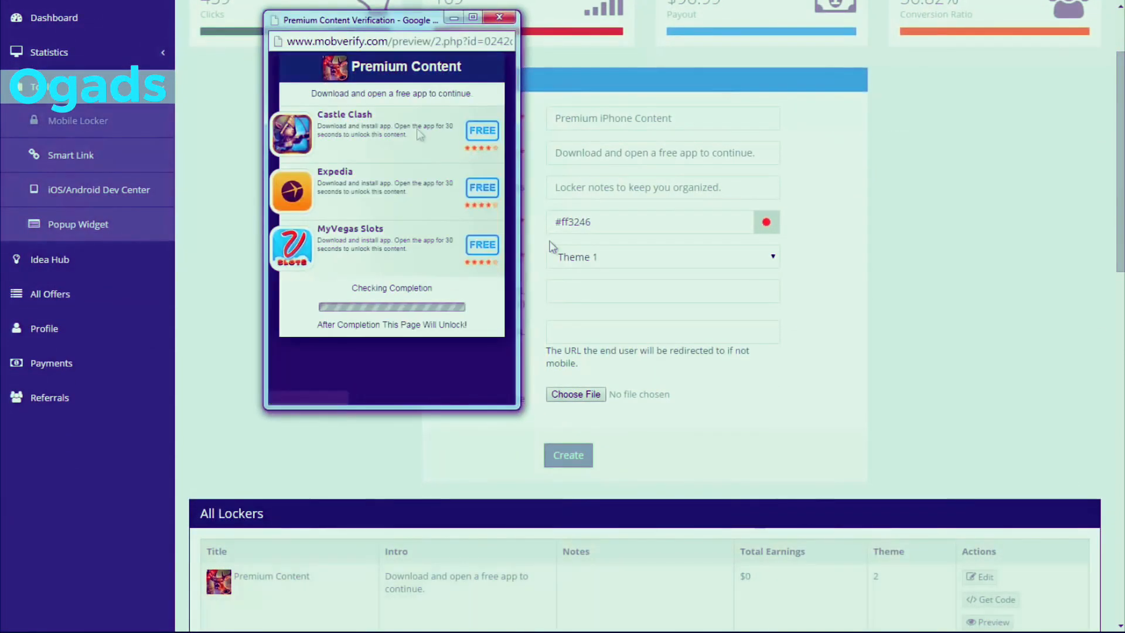
left_click_drag(377, 26, 401, 127)
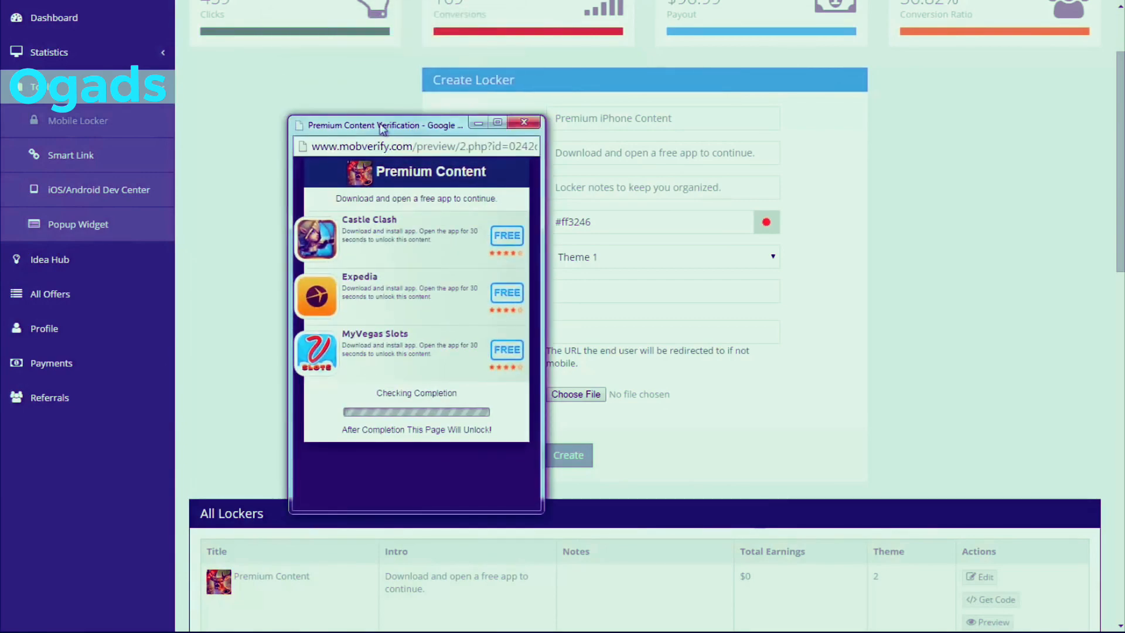
Move the Premium Content locker's preview window aside to examine it, and close it.
left_click_drag(379, 126, 282, 105)
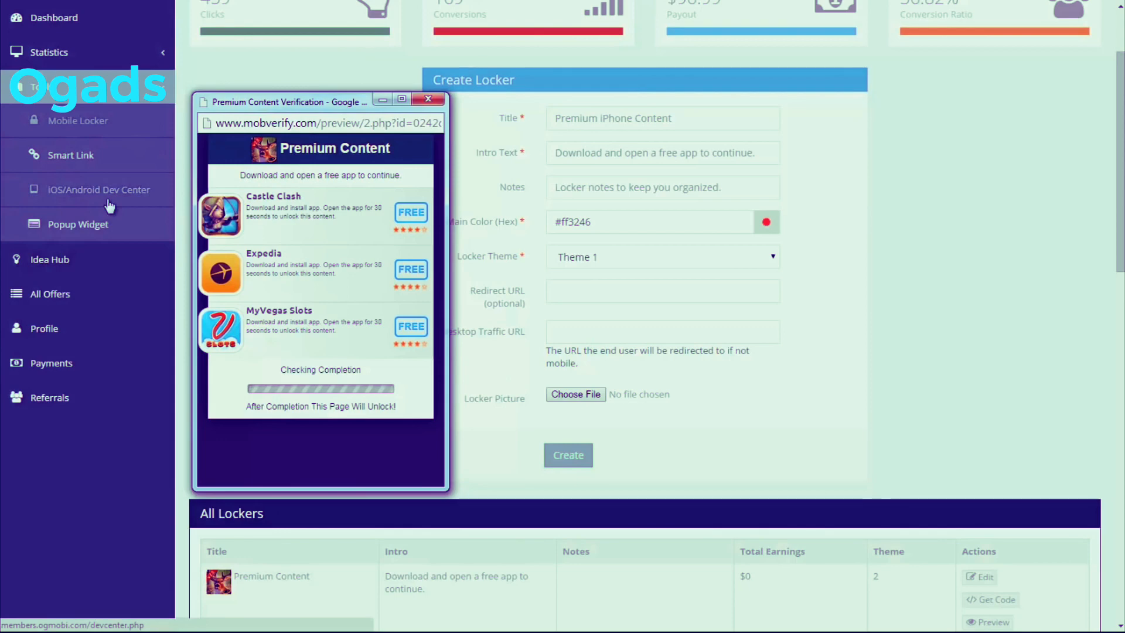
left_click(431, 99)
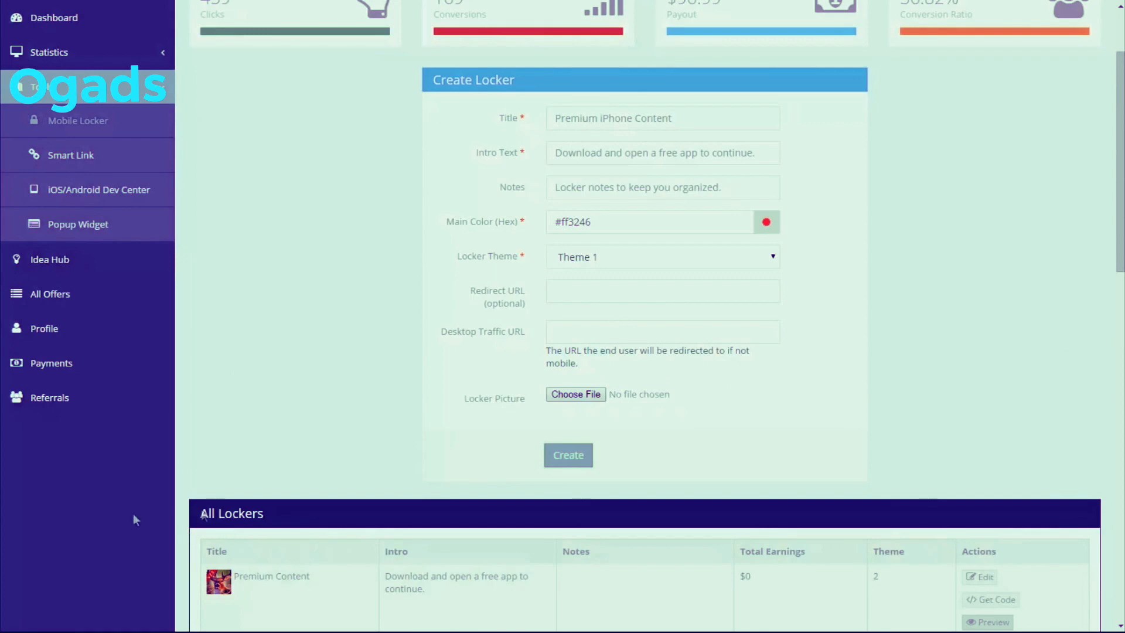
Open the Premium Content locker's code, highlight its JavaScript snippet and its direct link, and close the code dialog.
left_click(990, 601)
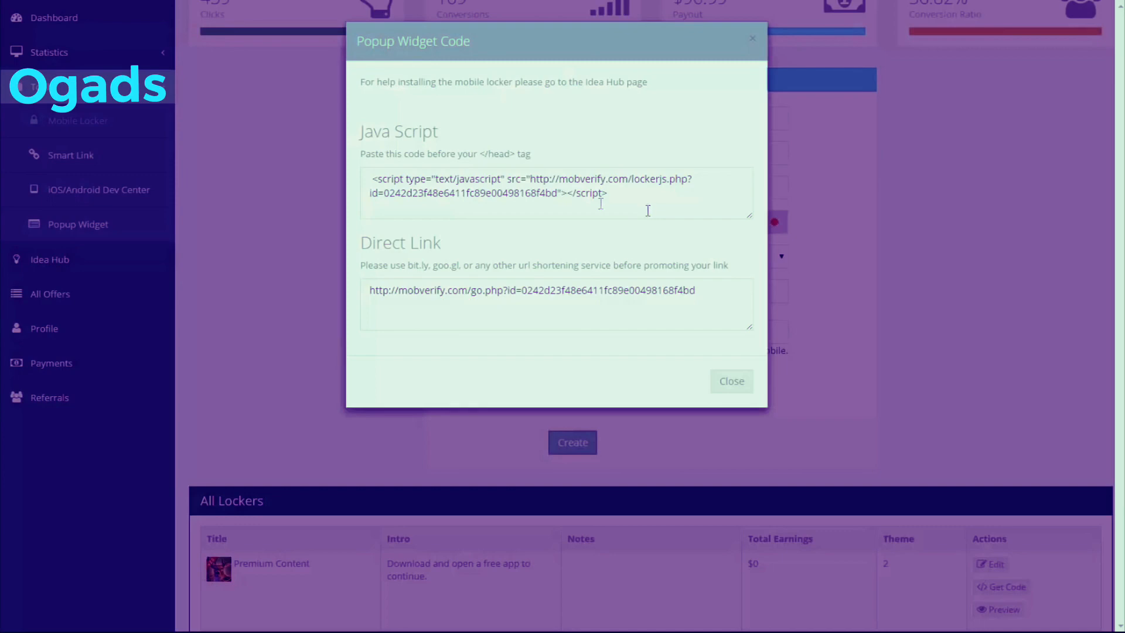
left_click_drag(610, 198, 517, 168)
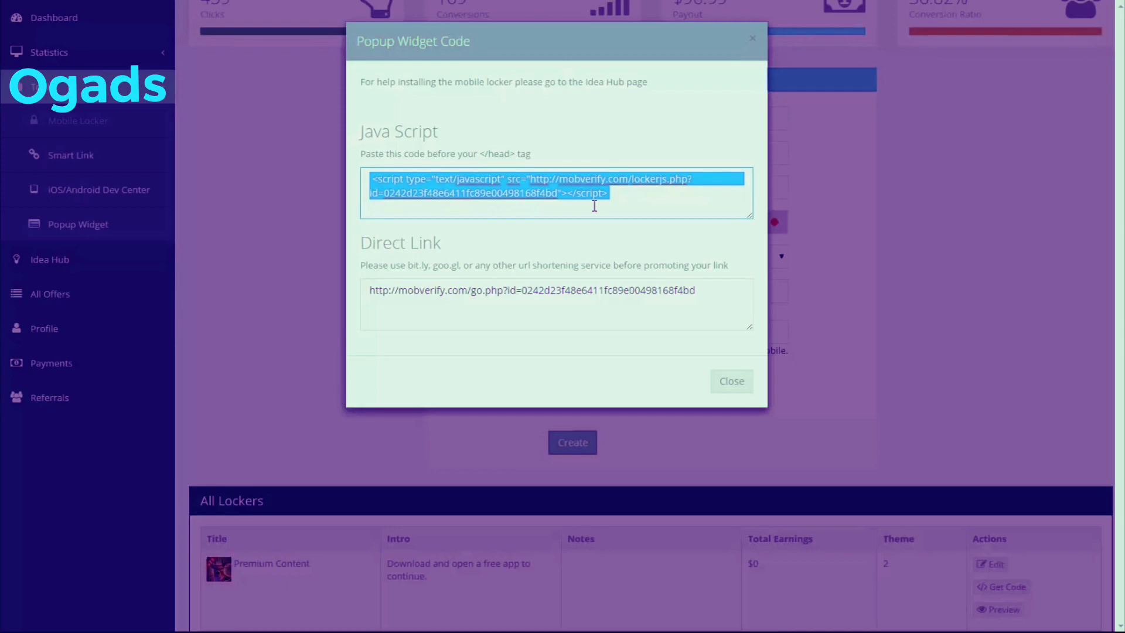
left_click_drag(717, 293, 368, 290)
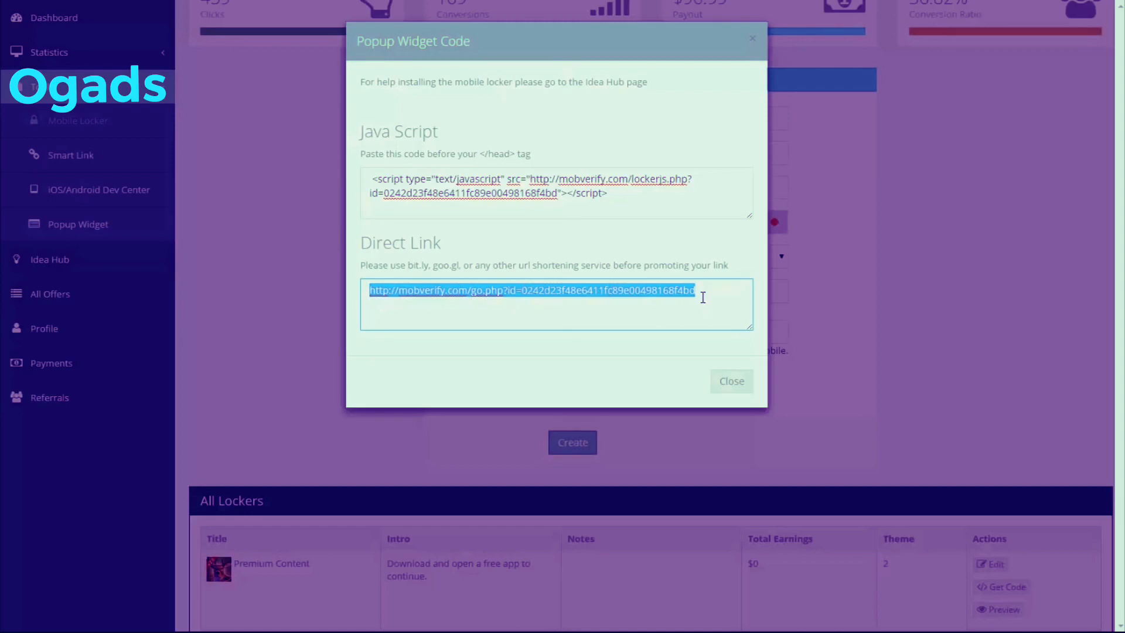
left_click(739, 384)
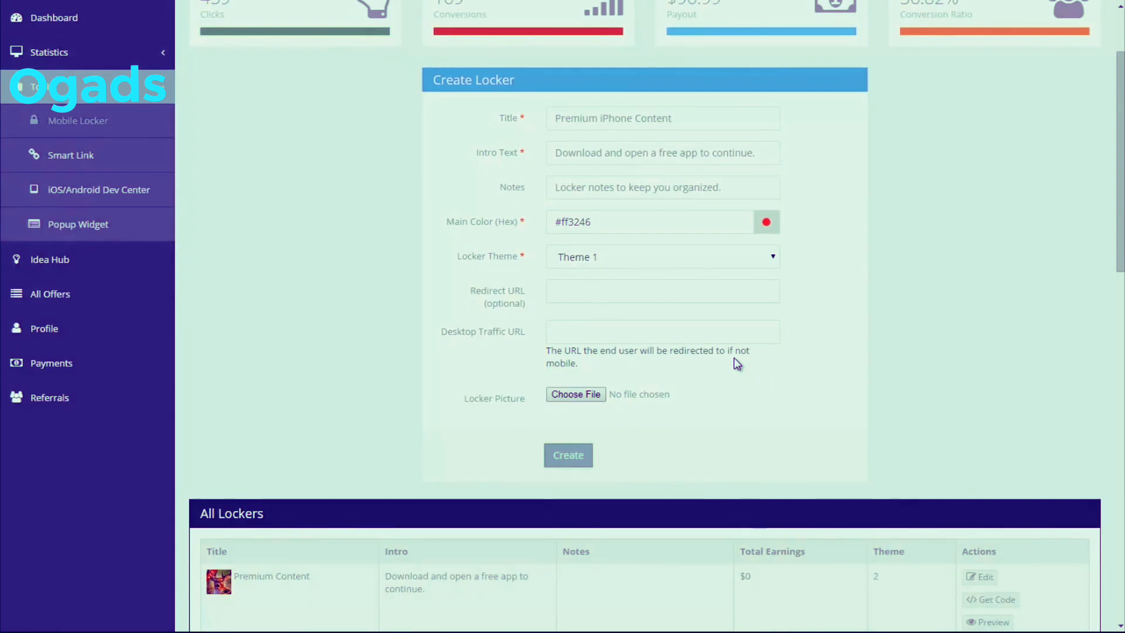
left_click_drag(1115, 153, 1121, 87)
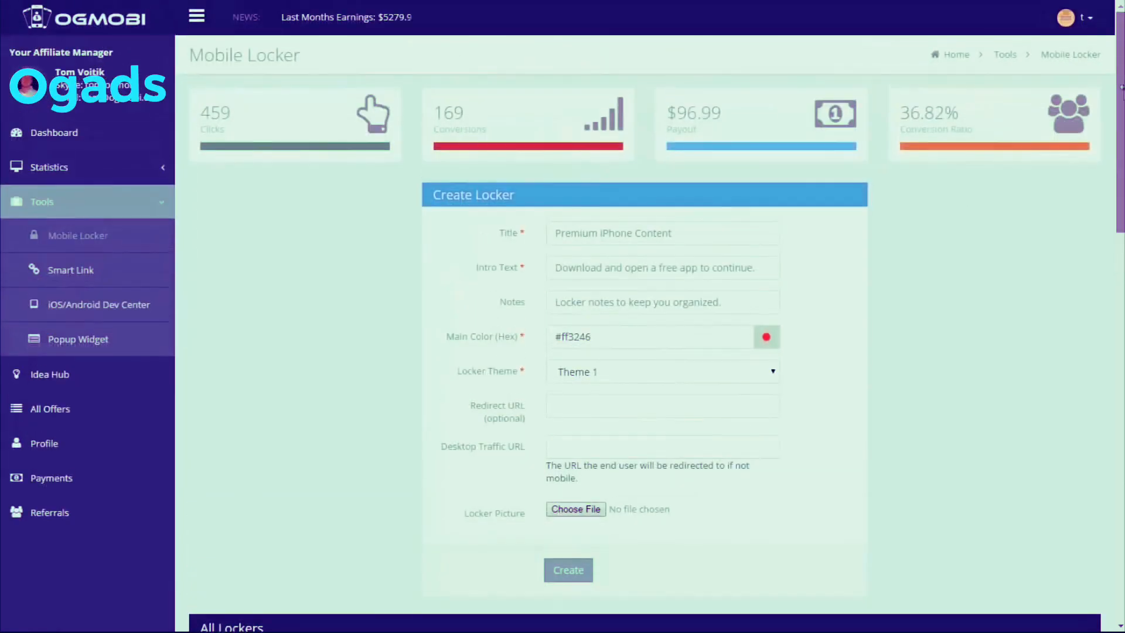